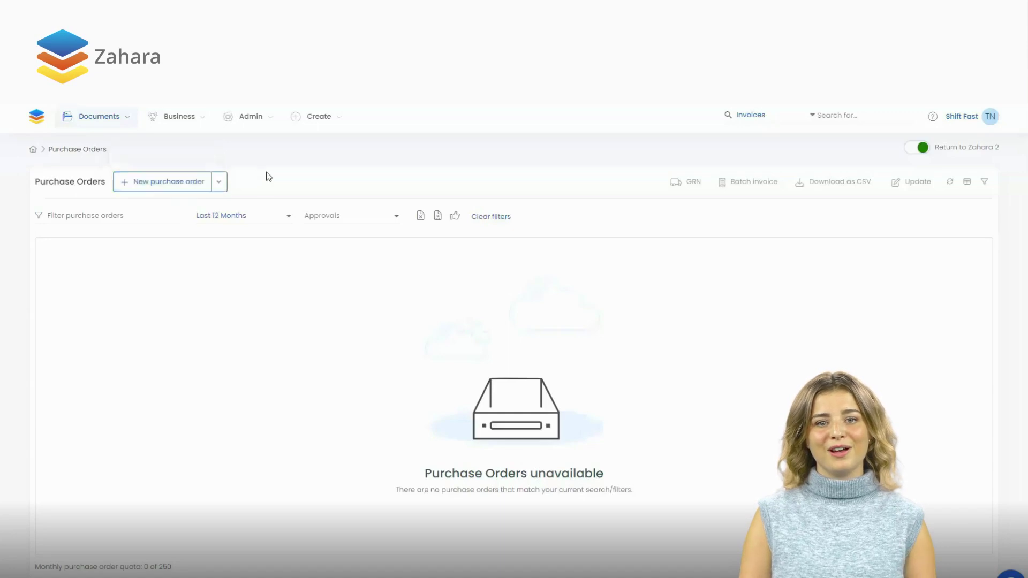
# Step: Open the Create menu showing the purchase order, invoice and iBuy options
pyautogui.click(322, 116)
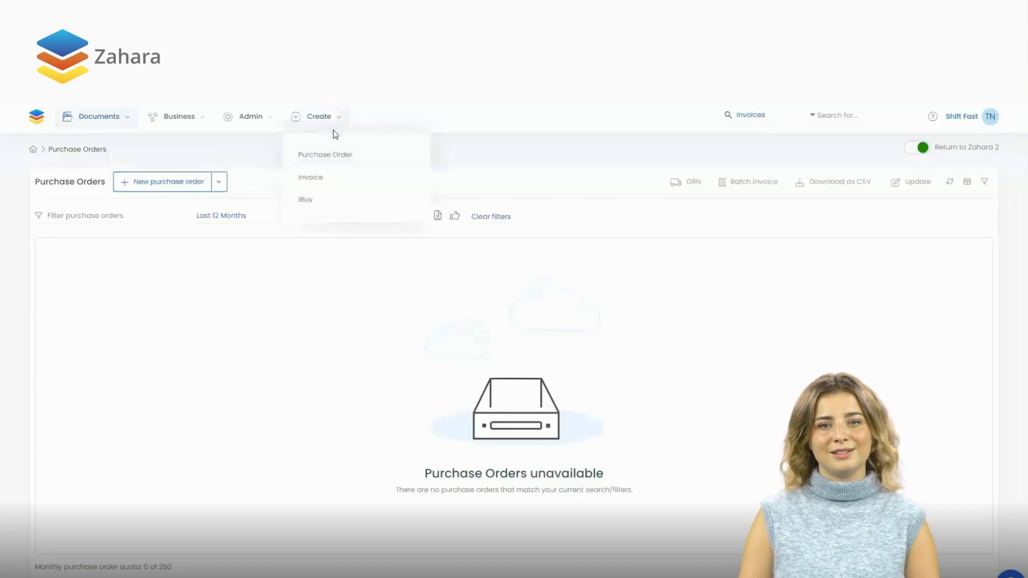
# Step: Start a new purchase order and select Zahara as its supplier
pyautogui.click(341, 158)
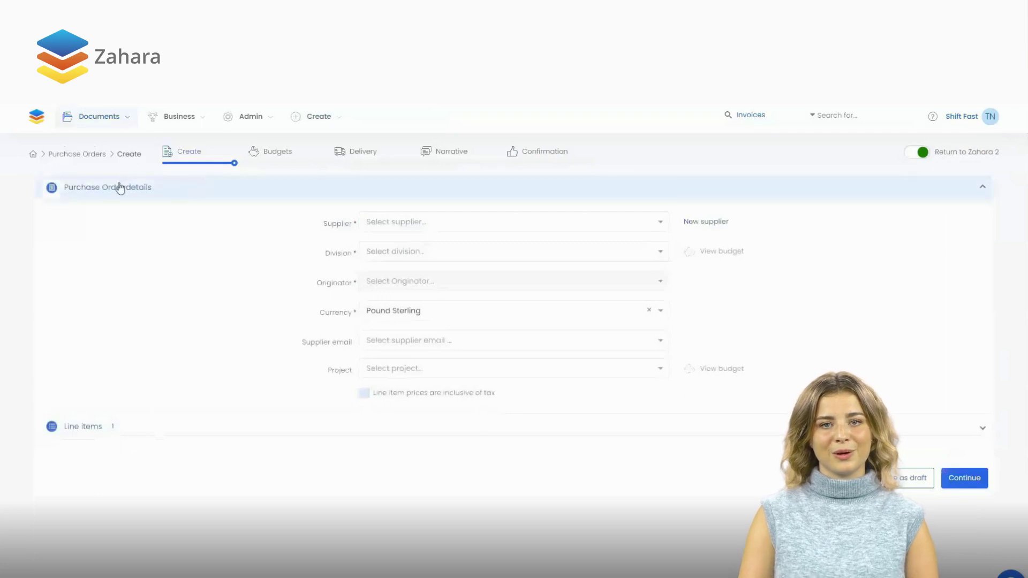
pyautogui.click(394, 222)
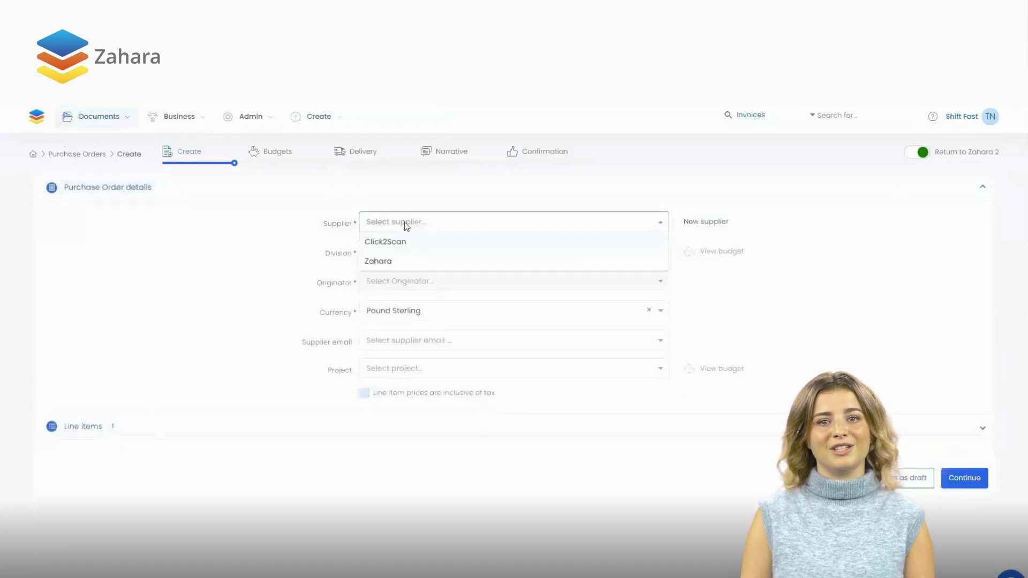
pyautogui.click(407, 262)
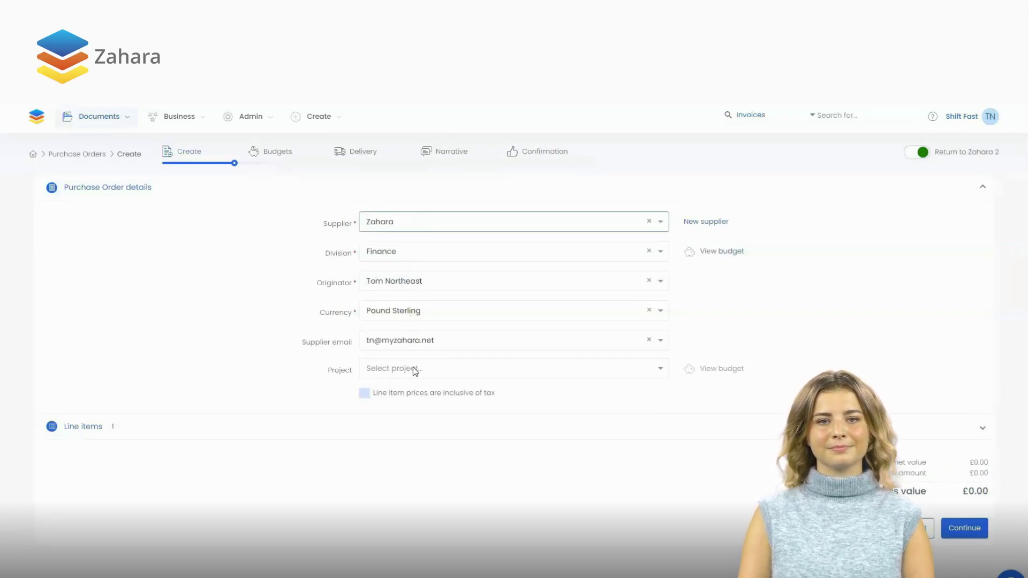
# Step: Add a line item for 6 Pens priced at £2.99
pyautogui.click(418, 431)
pyautogui.scroll(-2, 418, 430)
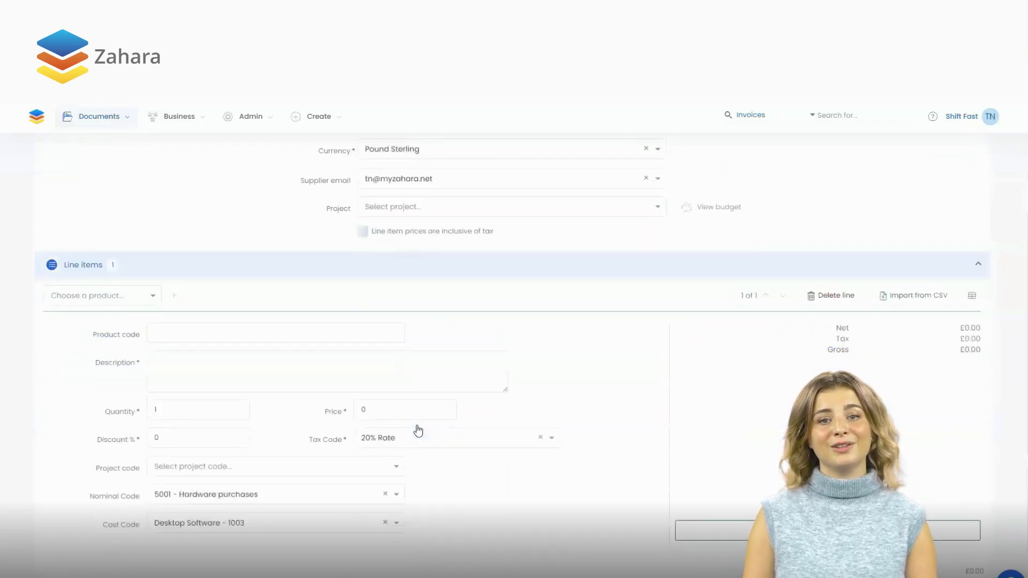
pyautogui.click(284, 379)
pyautogui.write('Per')
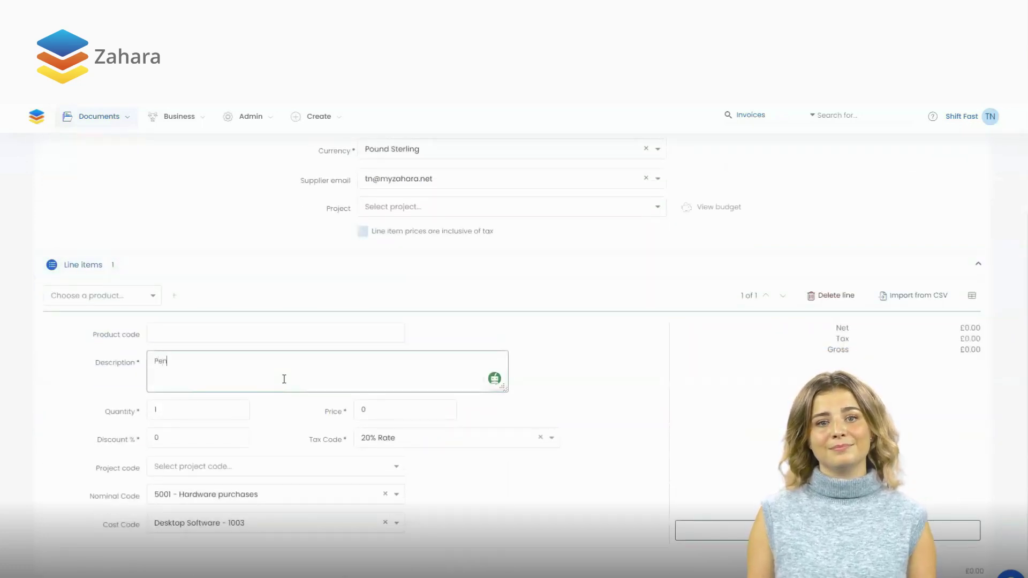
pyautogui.write('s')
pyautogui.press('Tab')
pyautogui.press('Tab')
pyautogui.write('2.99')
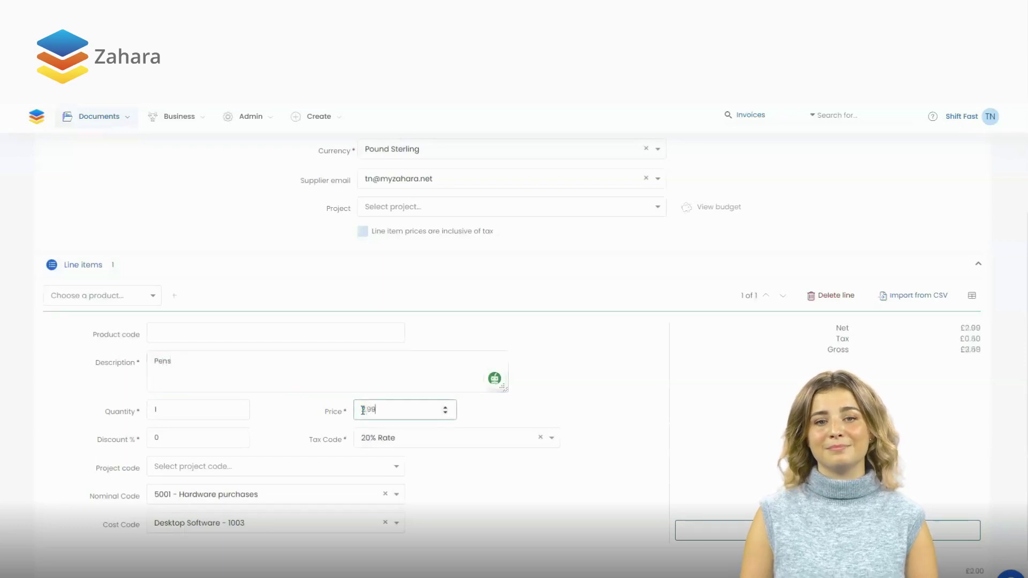
pyautogui.click(163, 411)
pyautogui.write('6')
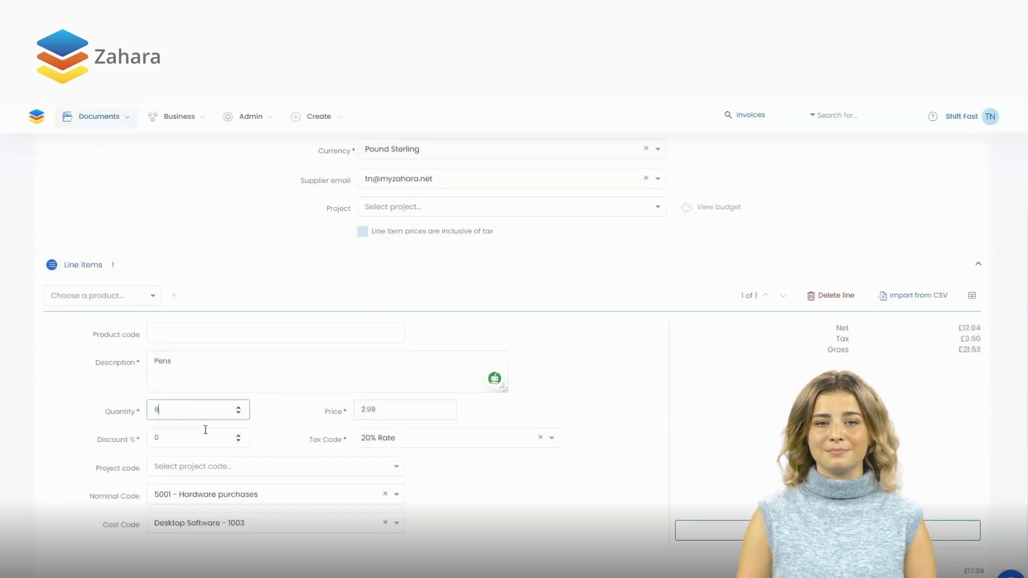
# Step: Give the Pens line nominal code 6090 - Stationary and cost code Annual Support - 1002
pyautogui.click(247, 496)
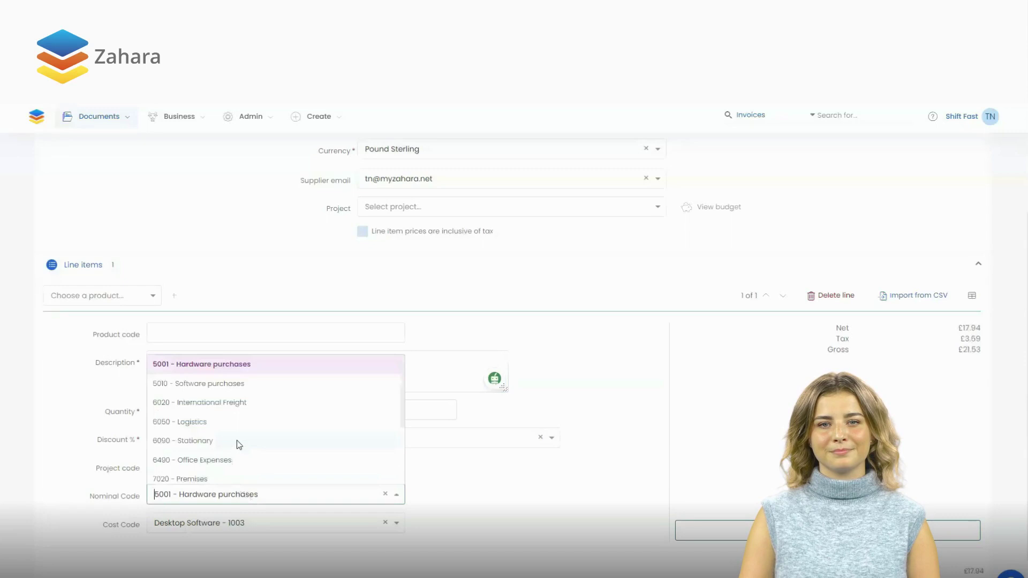
pyautogui.click(237, 440)
pyautogui.click(242, 523)
pyautogui.click(242, 482)
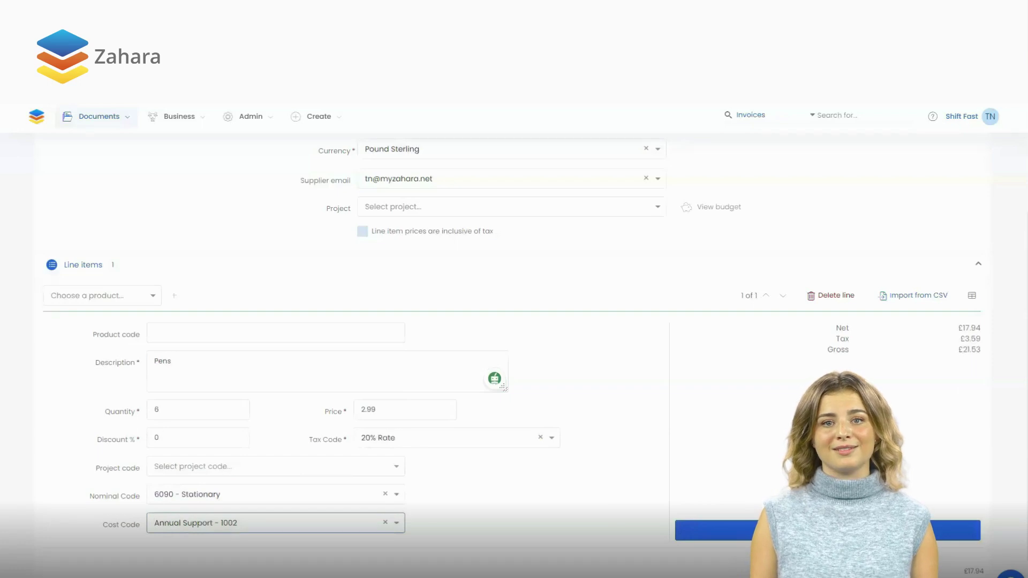
pyautogui.scroll(-2, 803, 402)
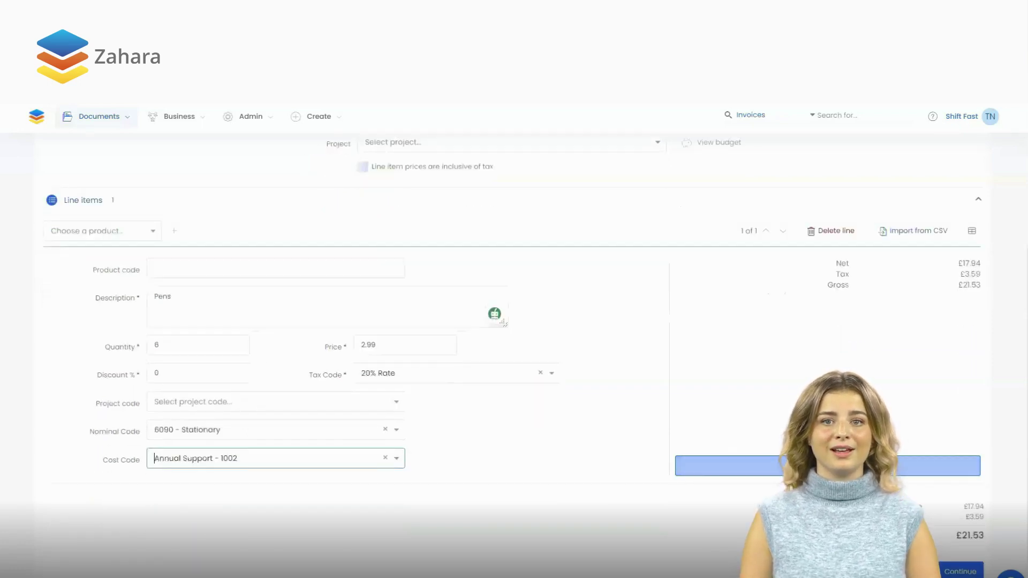
pyautogui.click(956, 571)
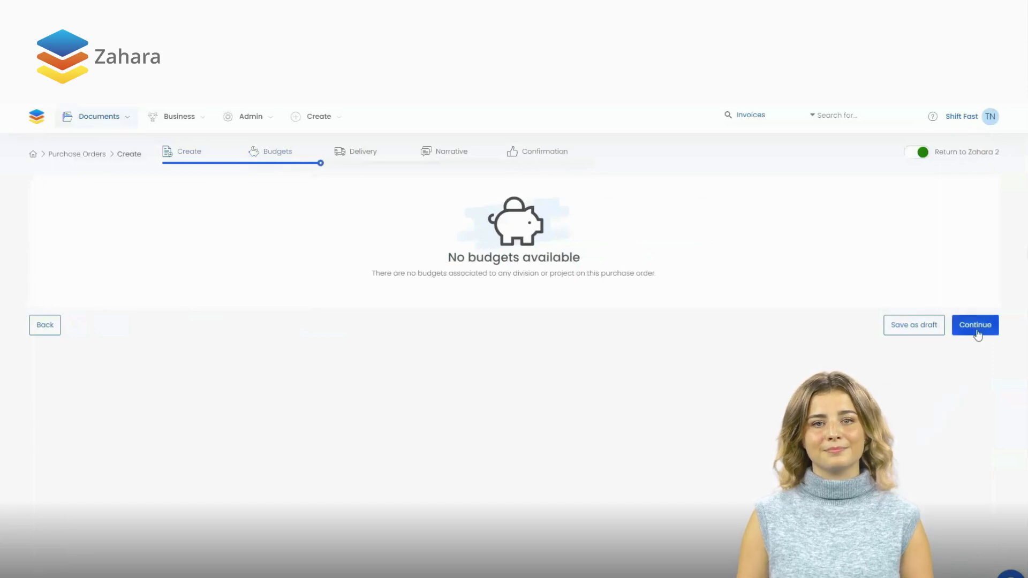
# Step: Continue past the Budgets and Delivery steps to Supporting information
pyautogui.click(975, 324)
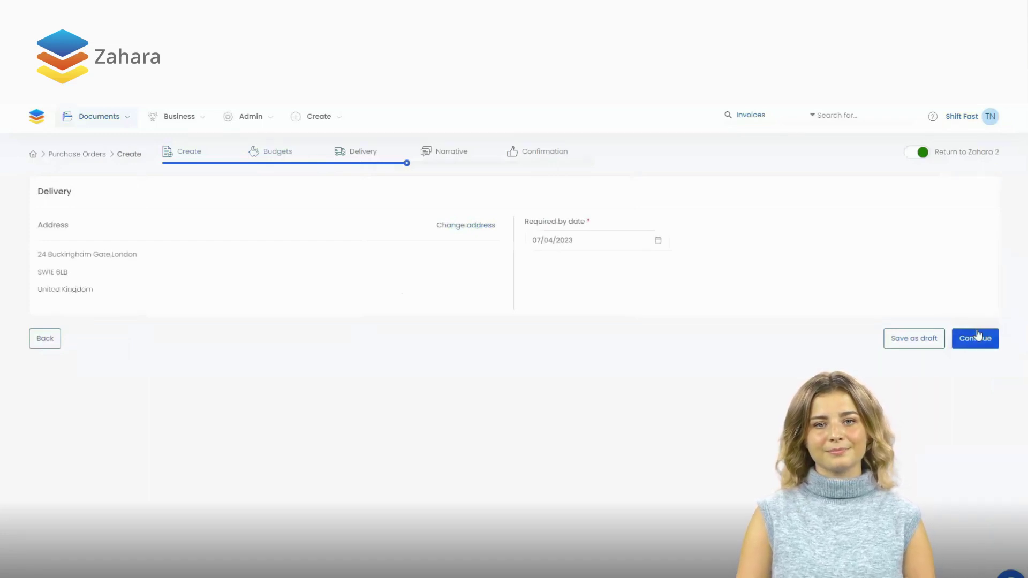
pyautogui.click(977, 337)
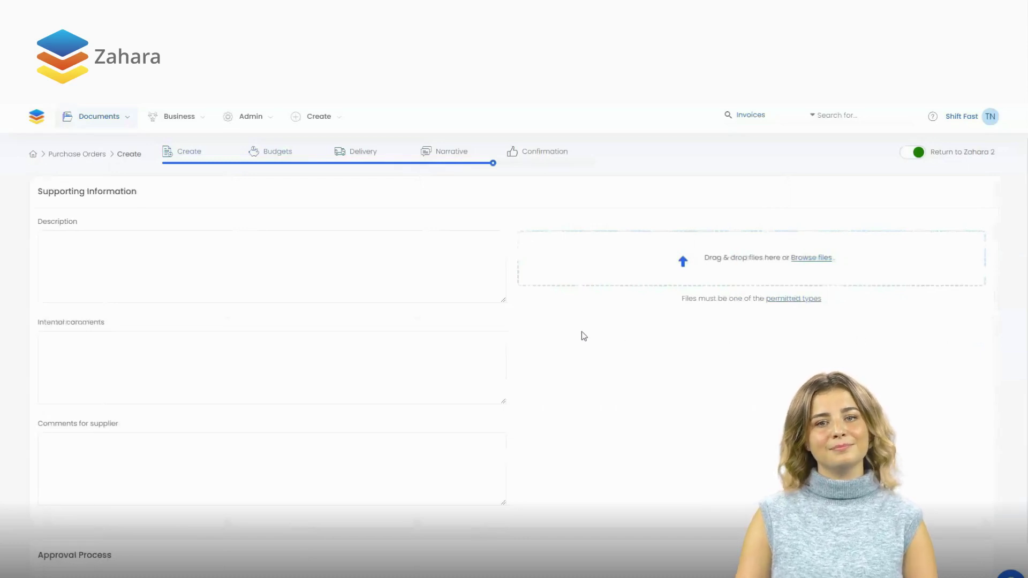
# Step: Add the internal comment 'Pens for support', keep Finance Order Approval, and continue
pyautogui.click(462, 348)
pyautogui.write('P')
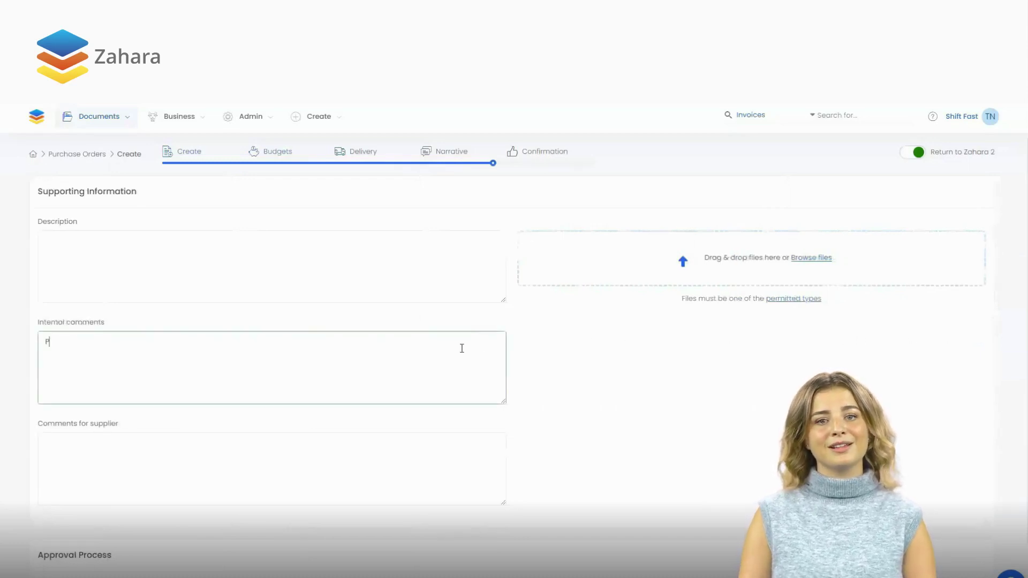
pyautogui.write('ens for suppor')
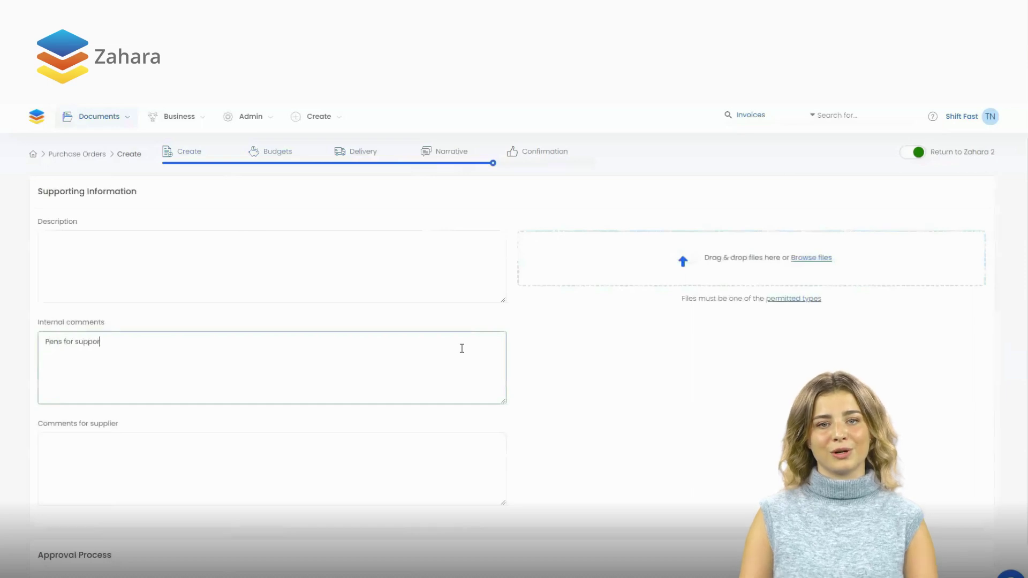
pyautogui.write('t')
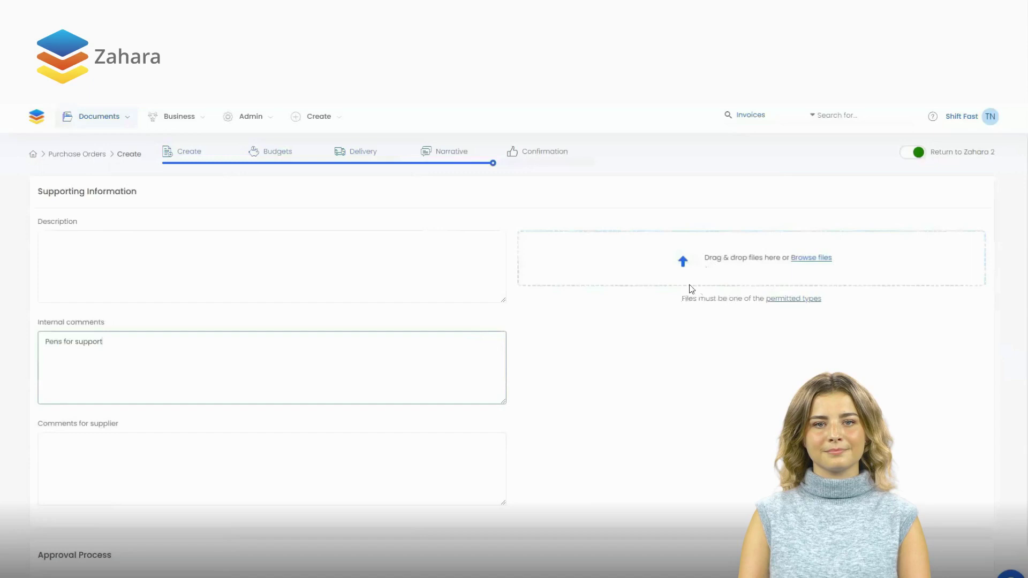
pyautogui.scroll(-1, 627, 353)
pyautogui.click(393, 530)
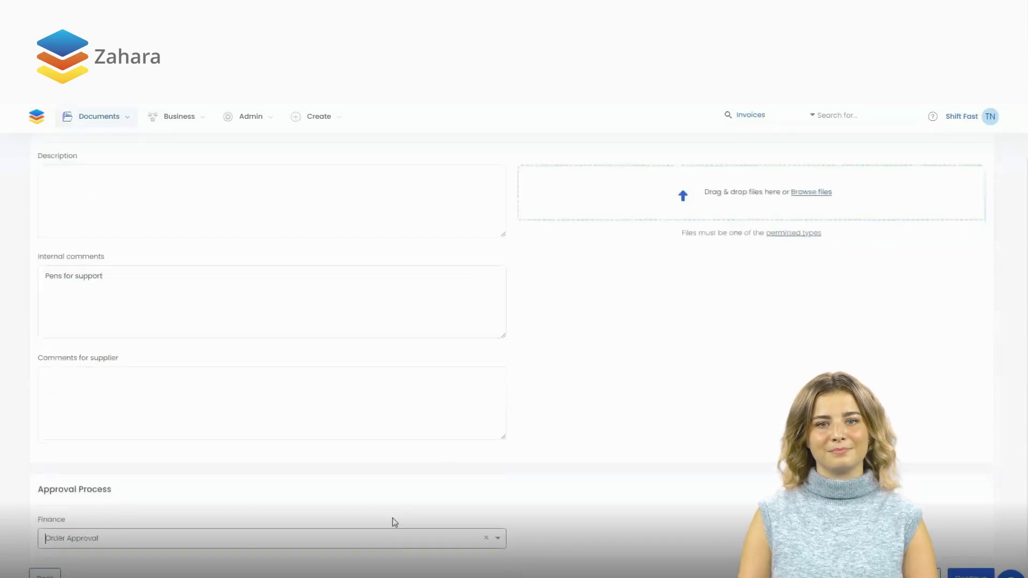
pyautogui.click(964, 571)
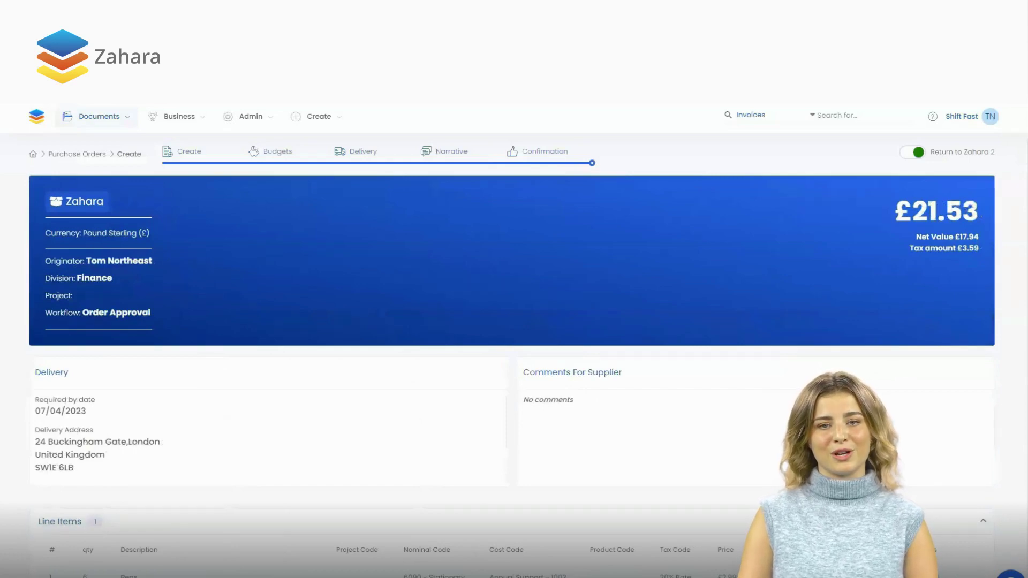
pyautogui.scroll(-1, 515, 362)
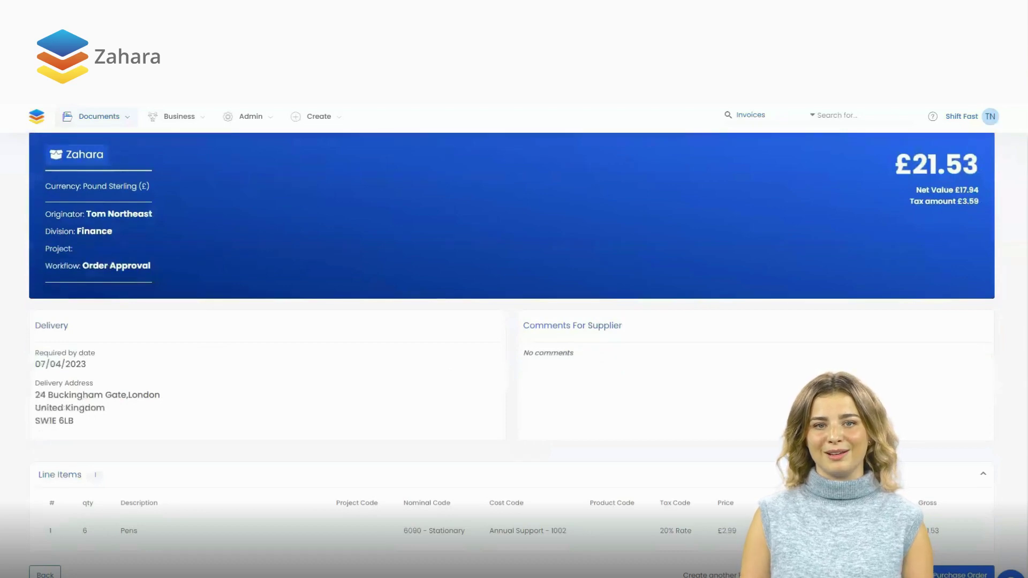
# Step: Submit the £21.53 Zahara purchase order from the confirmation page
pyautogui.click(960, 575)
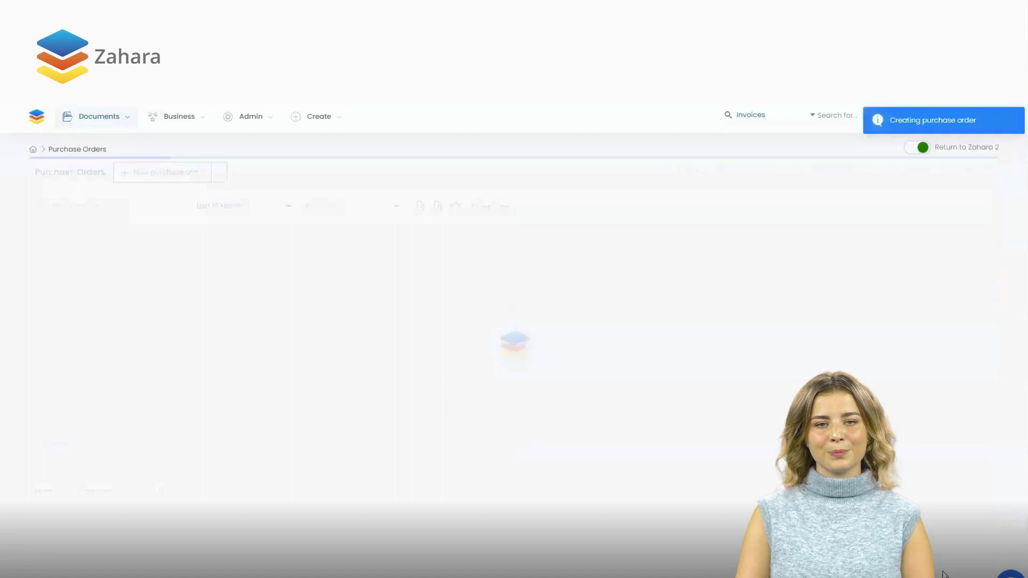